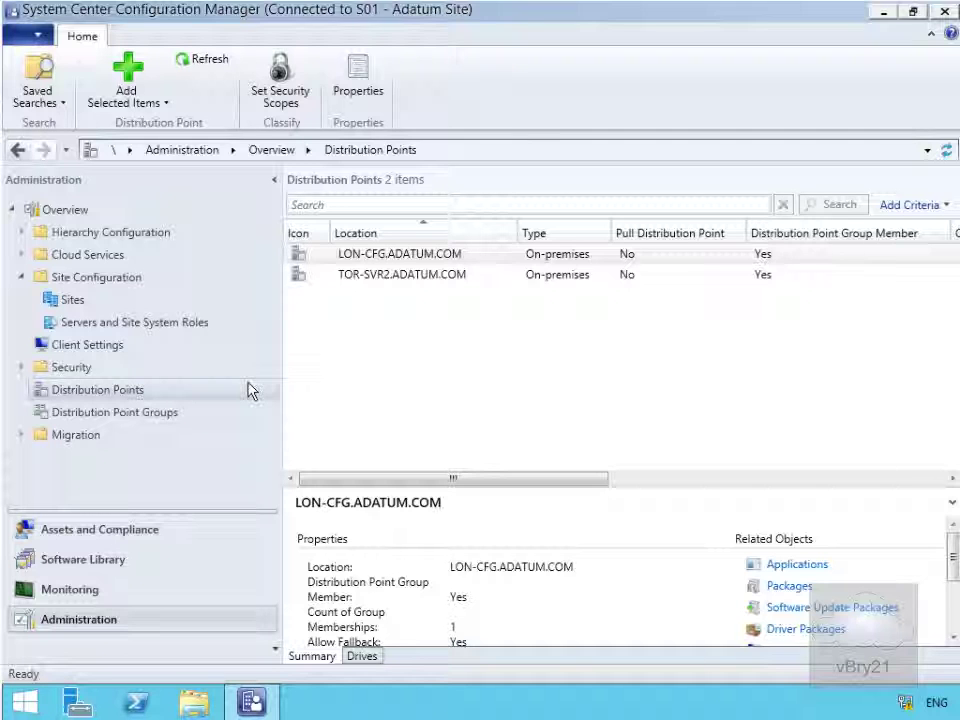
Review the deployment packages assigned to the LON-CFG.ADATUM.COM distribution point in its properties, and close them without changes
right_click(388, 258)
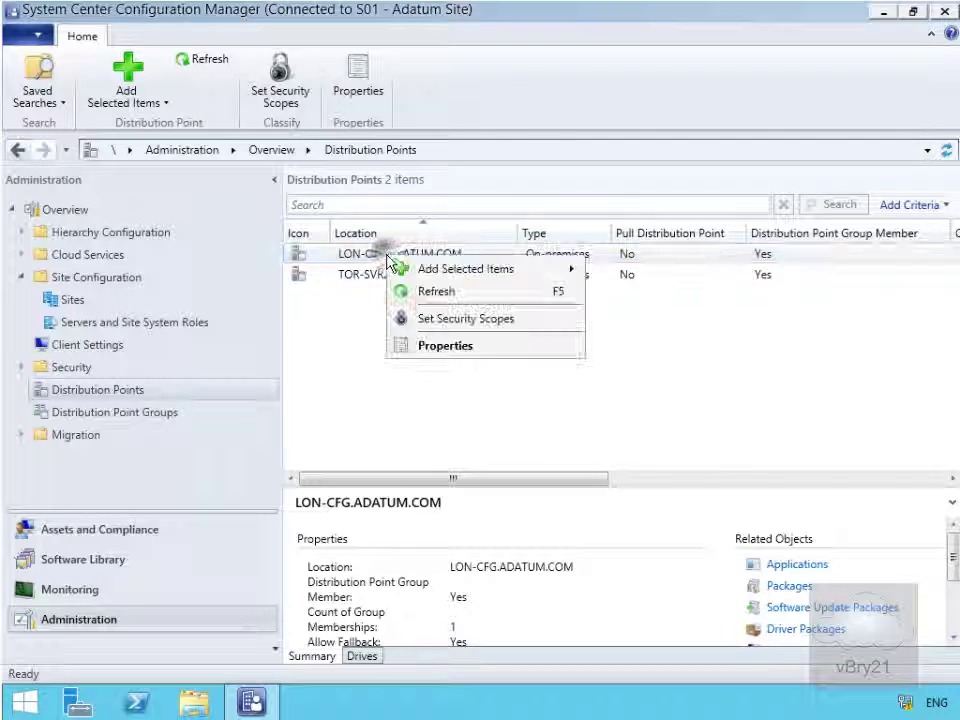
left_click(433, 346)
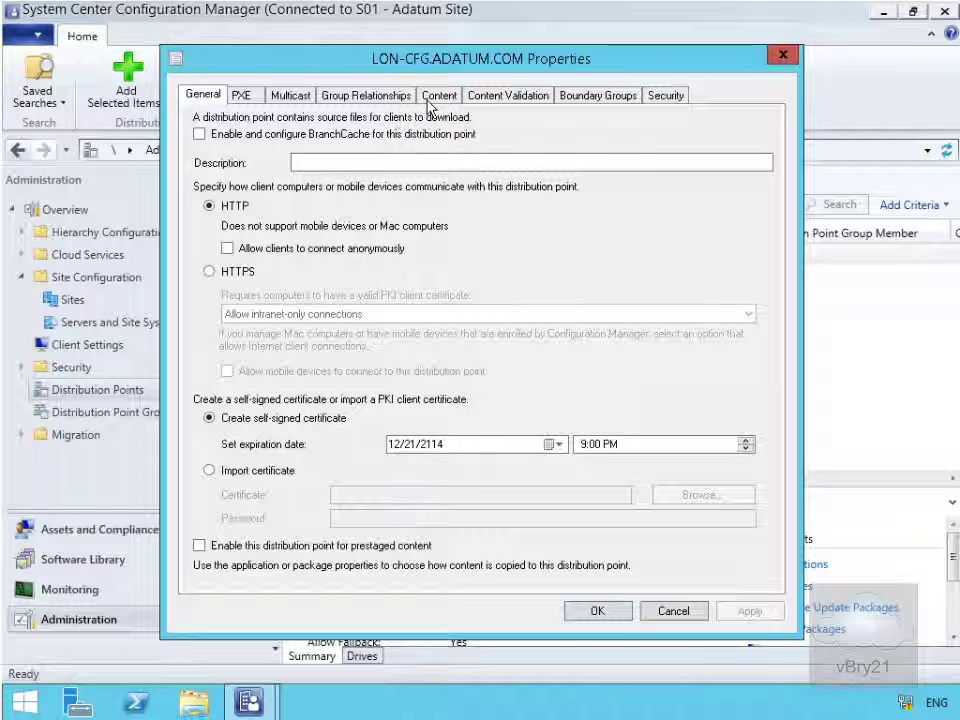
left_click(433, 98)
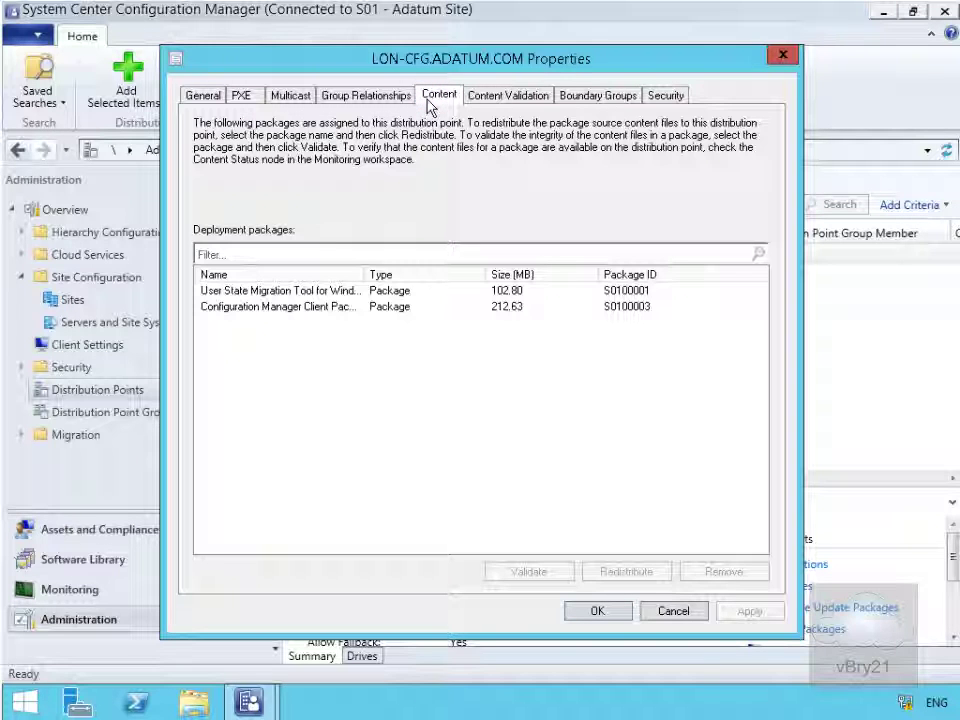
left_click(326, 291)
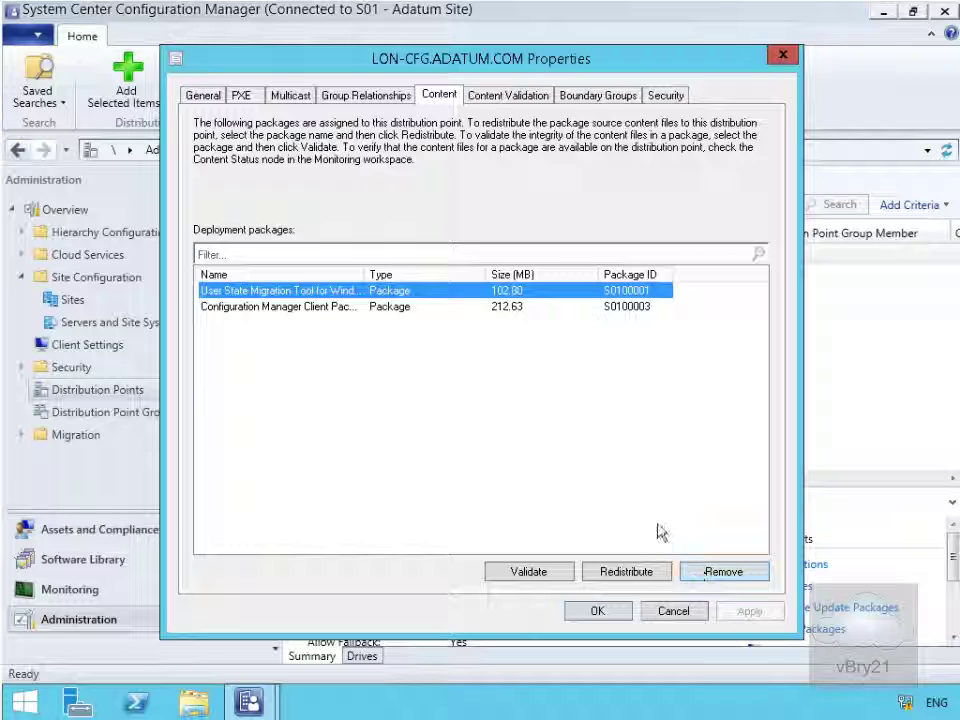
left_click(664, 612)
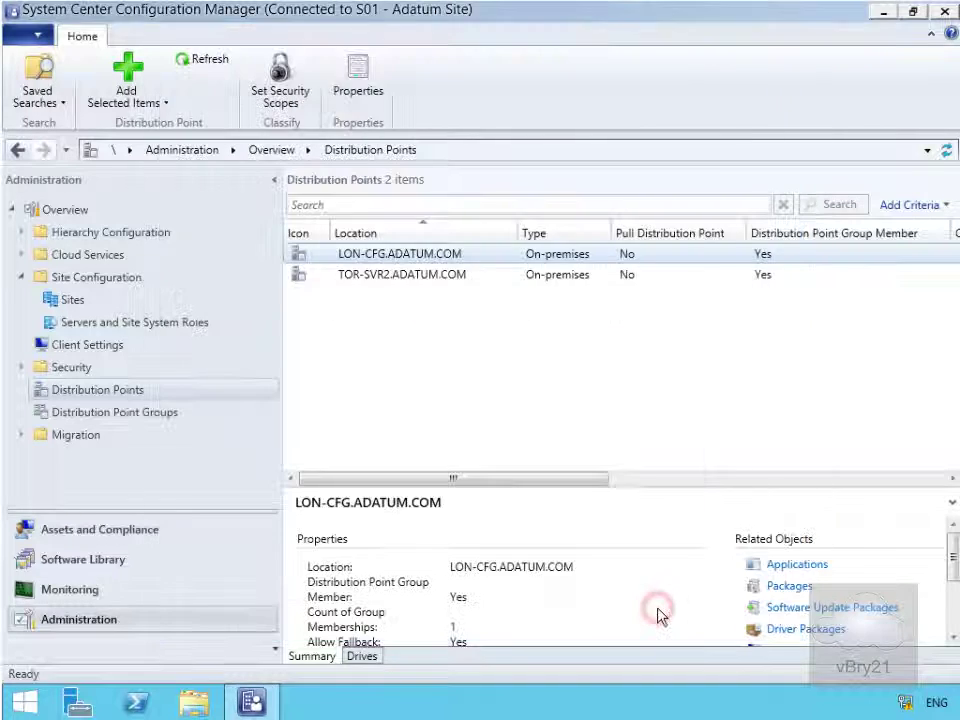
Review the content locations of the User State Migration Tool for Windows 10 package in the Software Library, closing its properties without changes
left_click(104, 564)
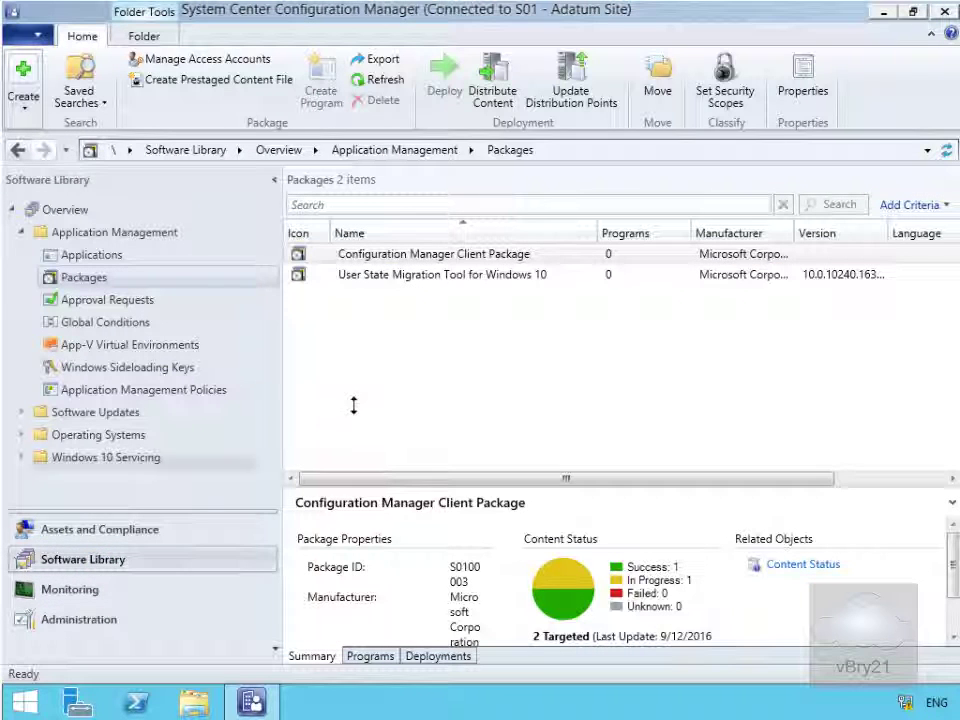
left_click(366, 276)
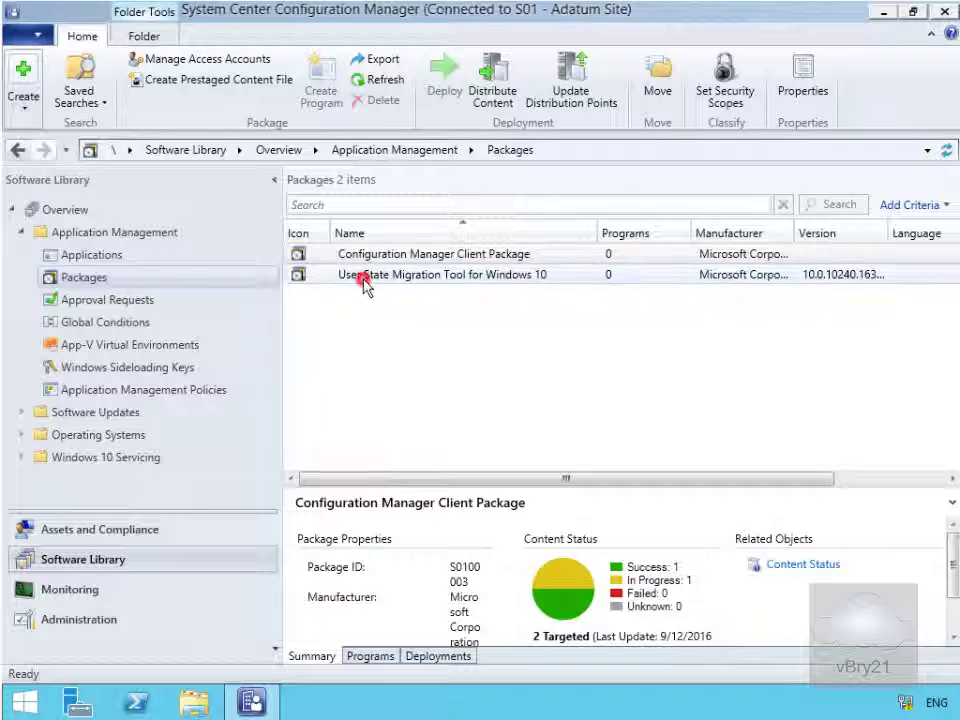
right_click(366, 285)
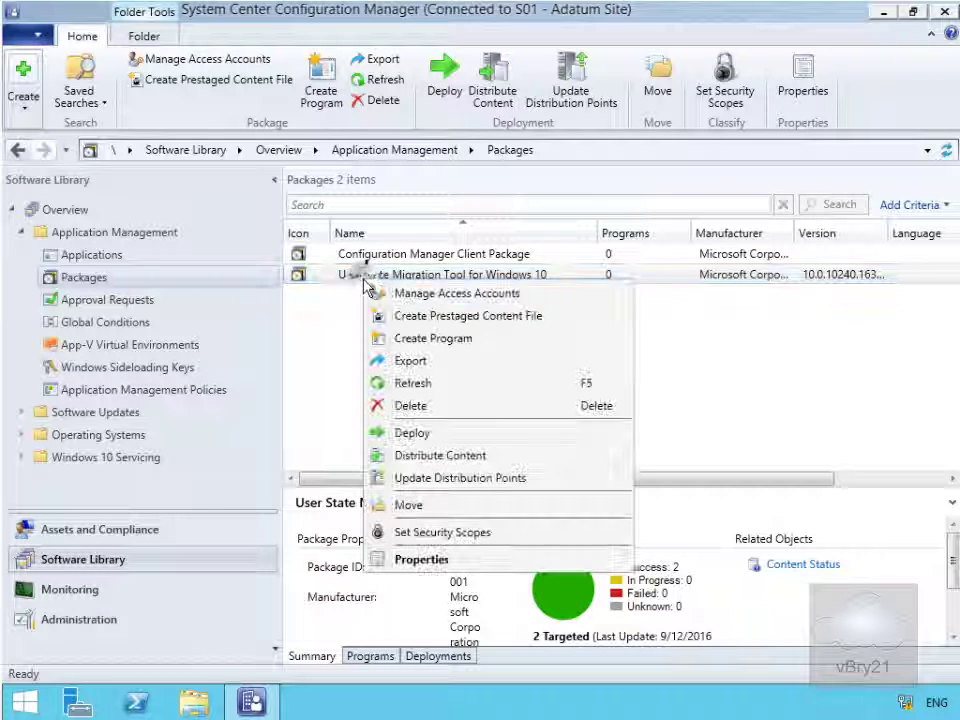
left_click(418, 560)
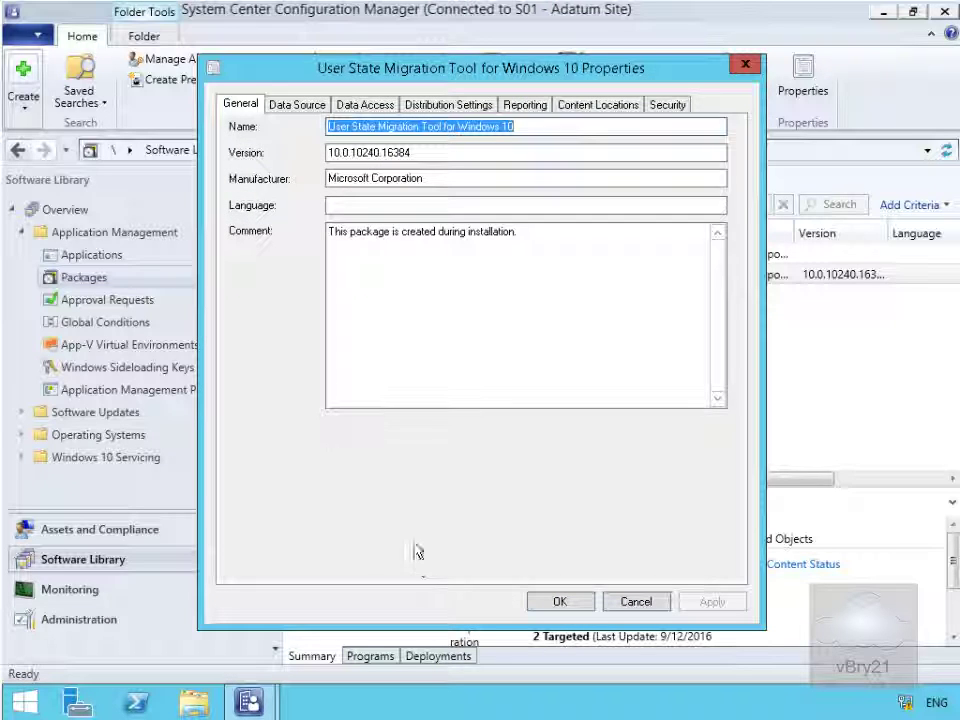
left_click(577, 113)
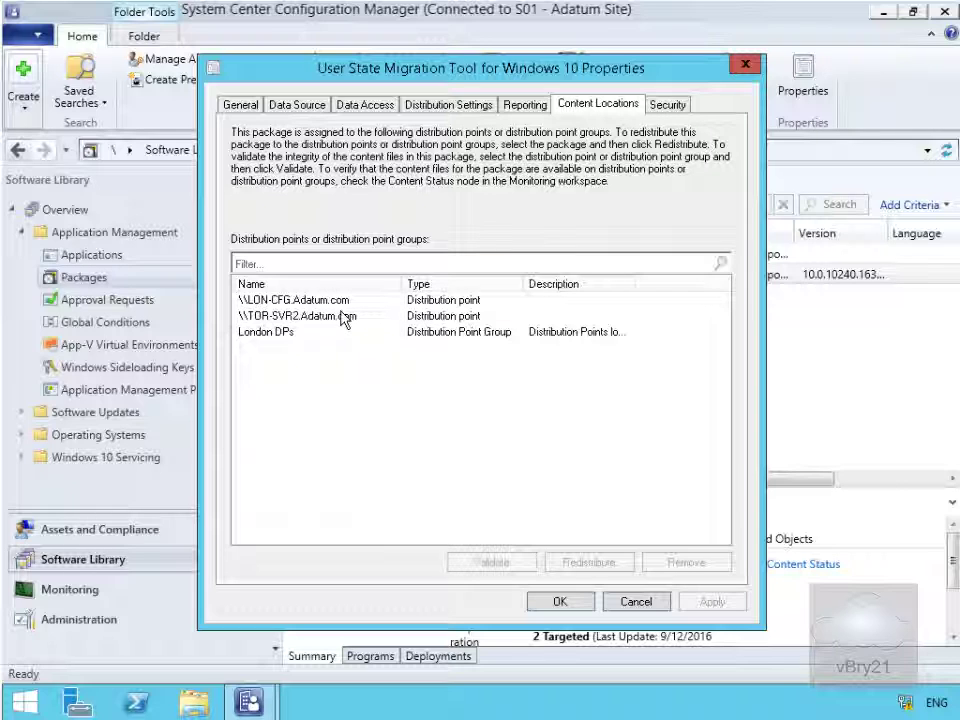
left_click(284, 318)
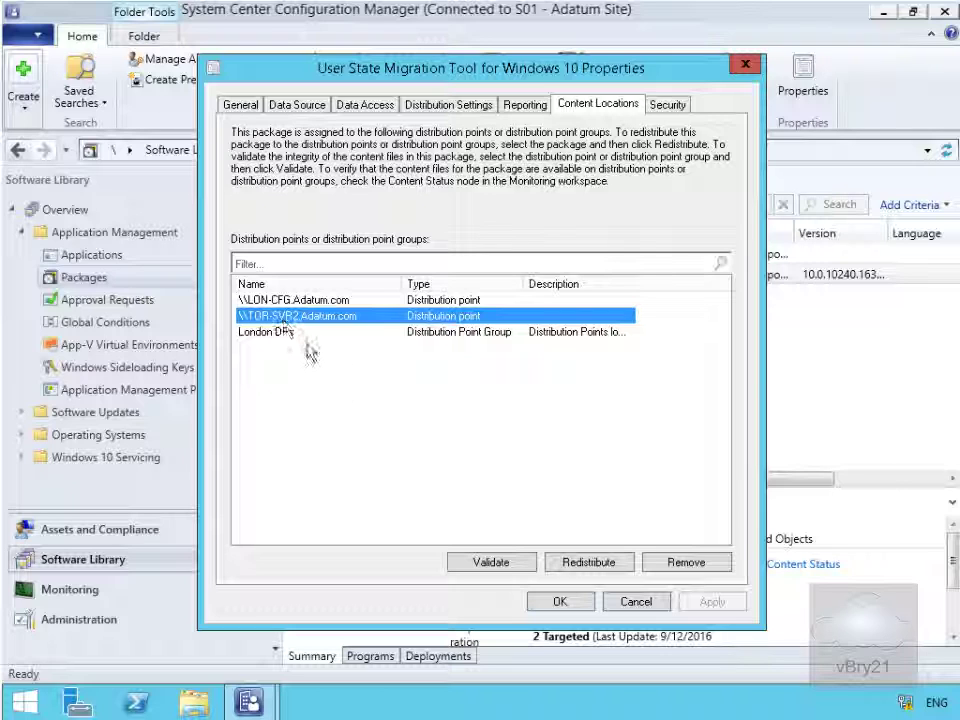
left_click(632, 602)
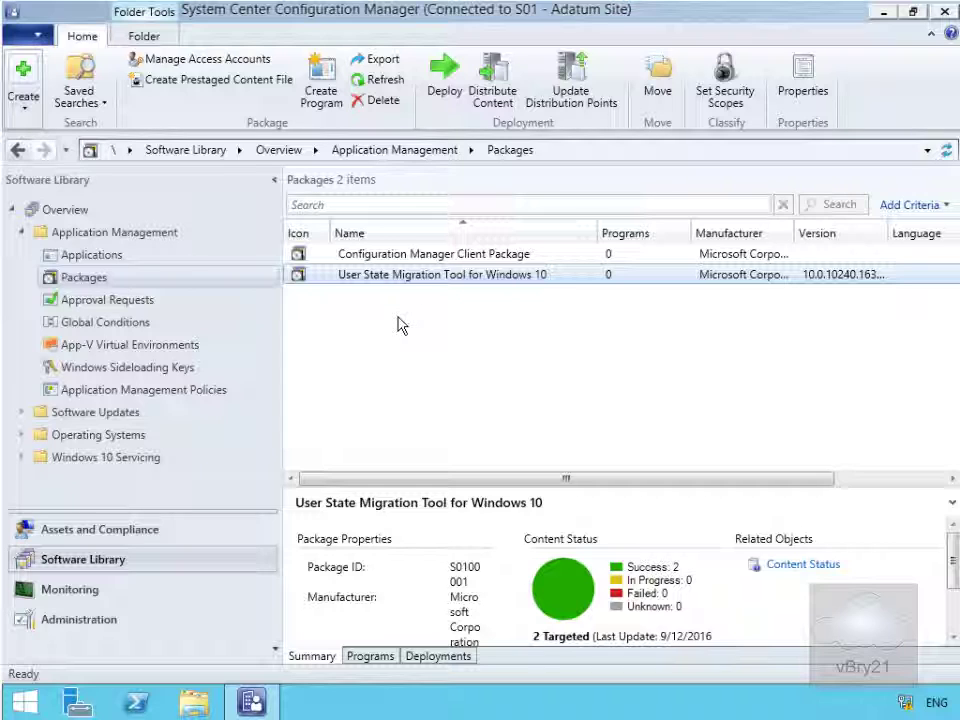
Start a prestaged content file for the User State Migration Tool for Windows 10 package, with the file location set to e:\USMTWin10.pkgx
left_click(378, 283)
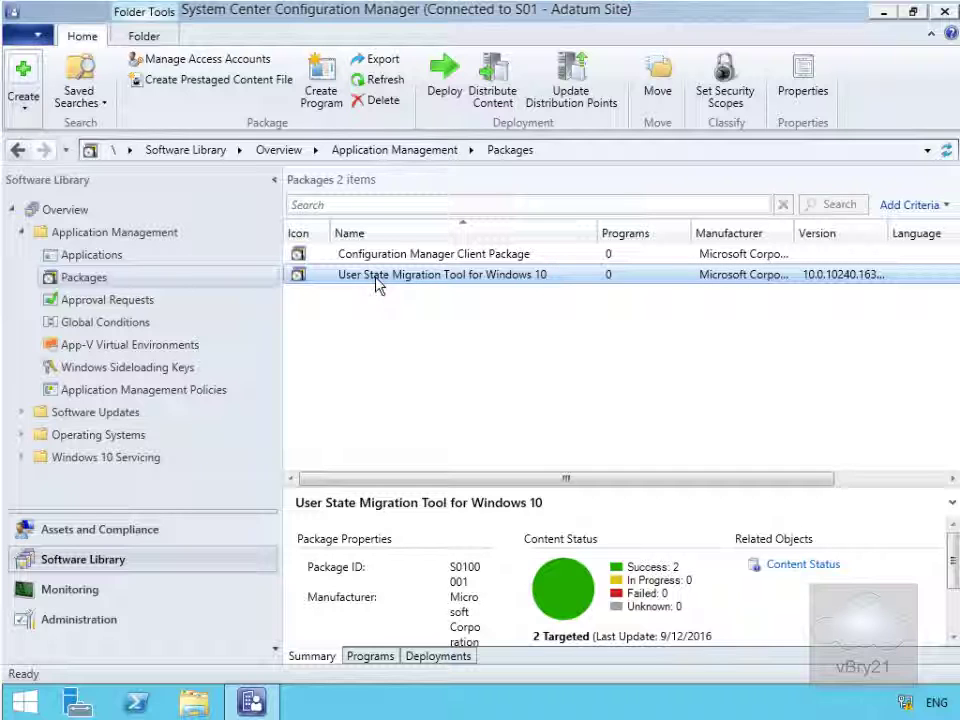
right_click(378, 283)
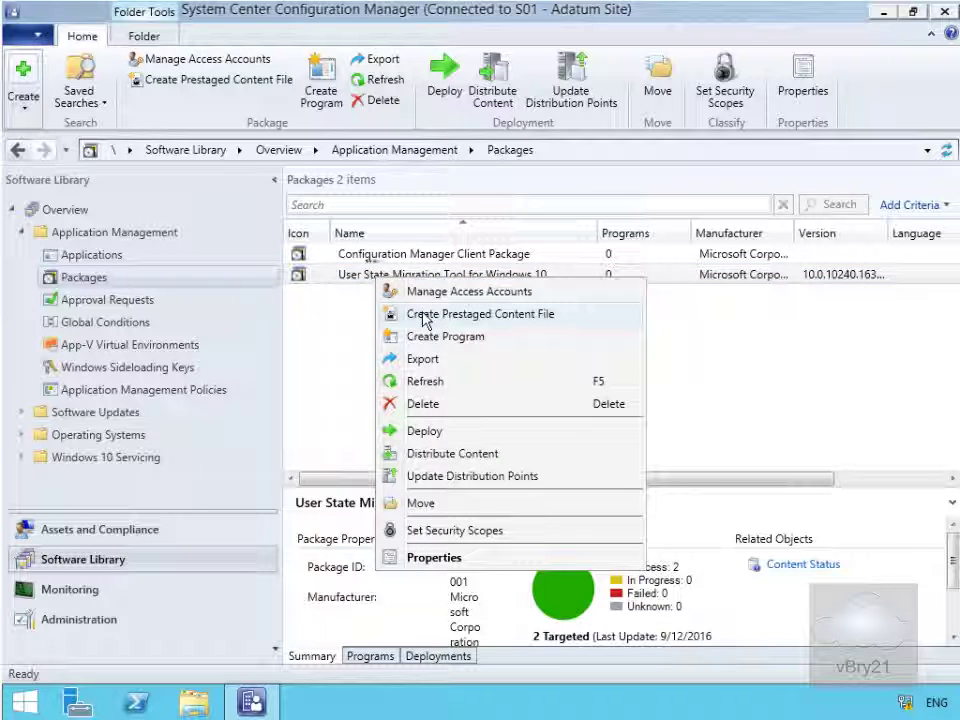
left_click(424, 316)
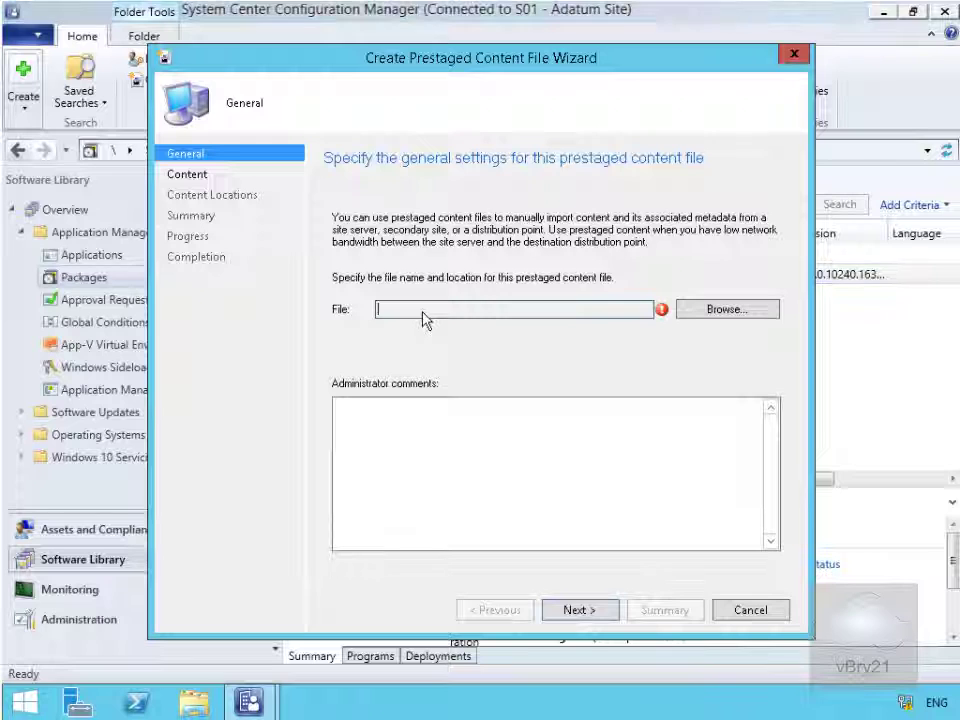
left_click(695, 315)
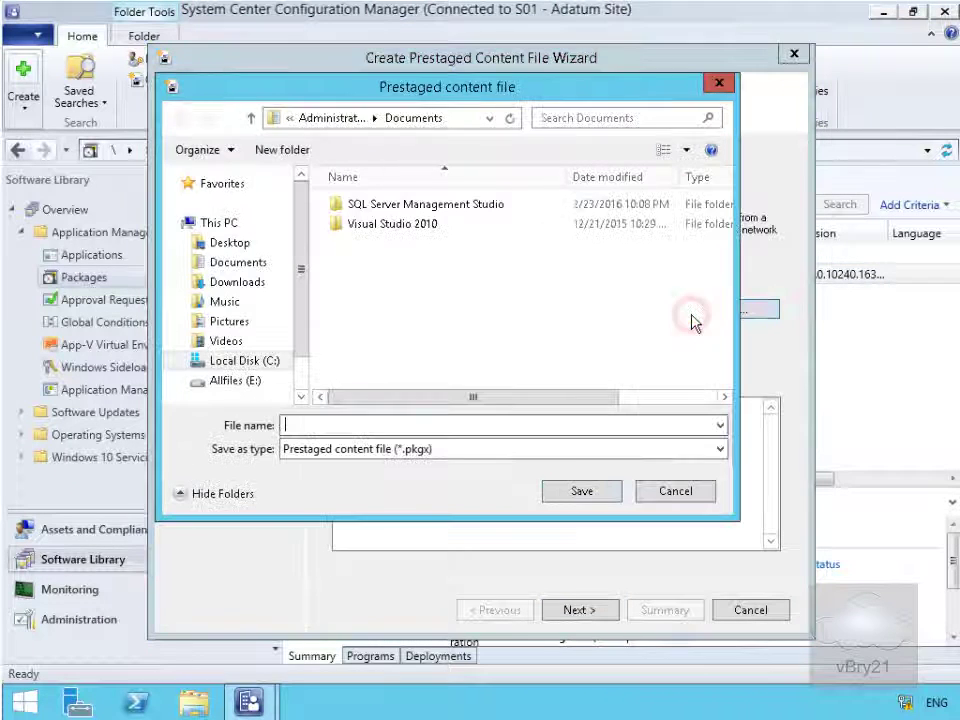
left_click(521, 424)
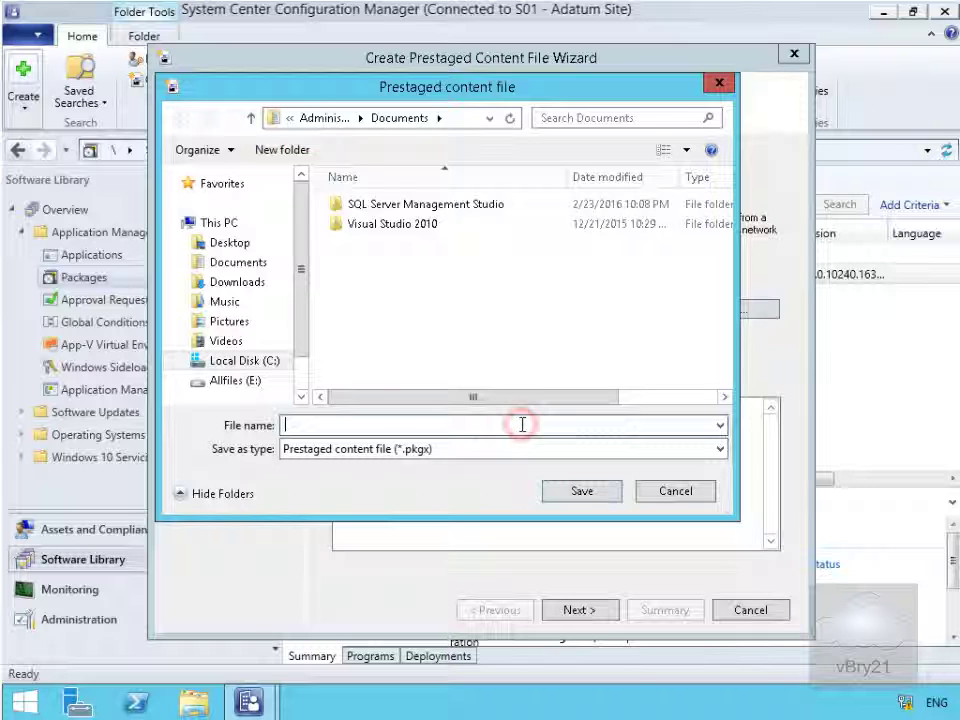
type("e:\\USMTWin10.pkgx")
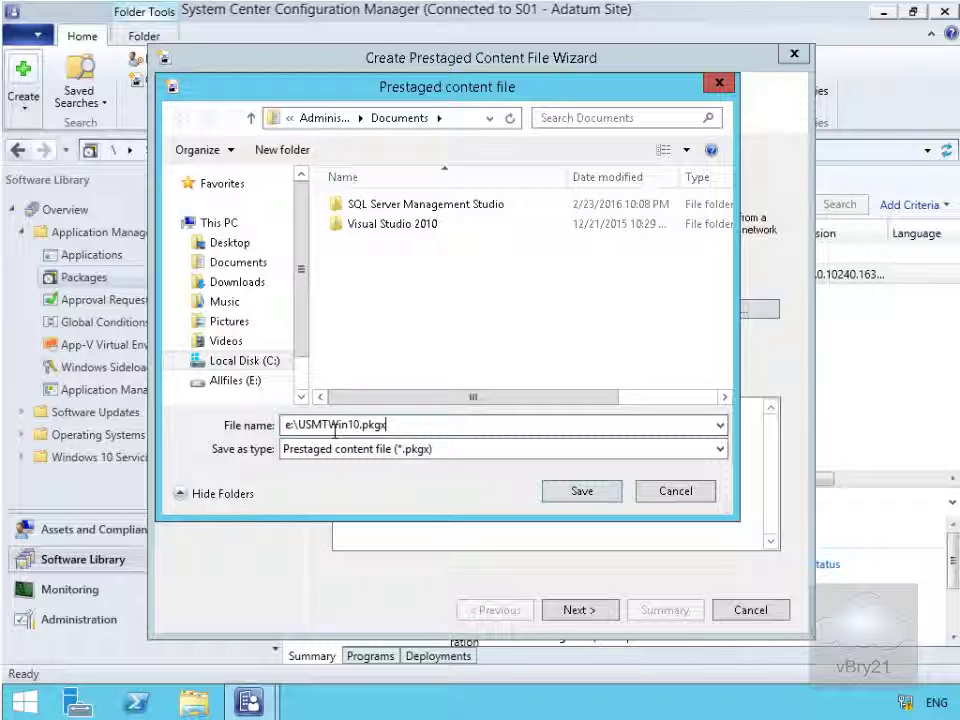
left_click(563, 490)
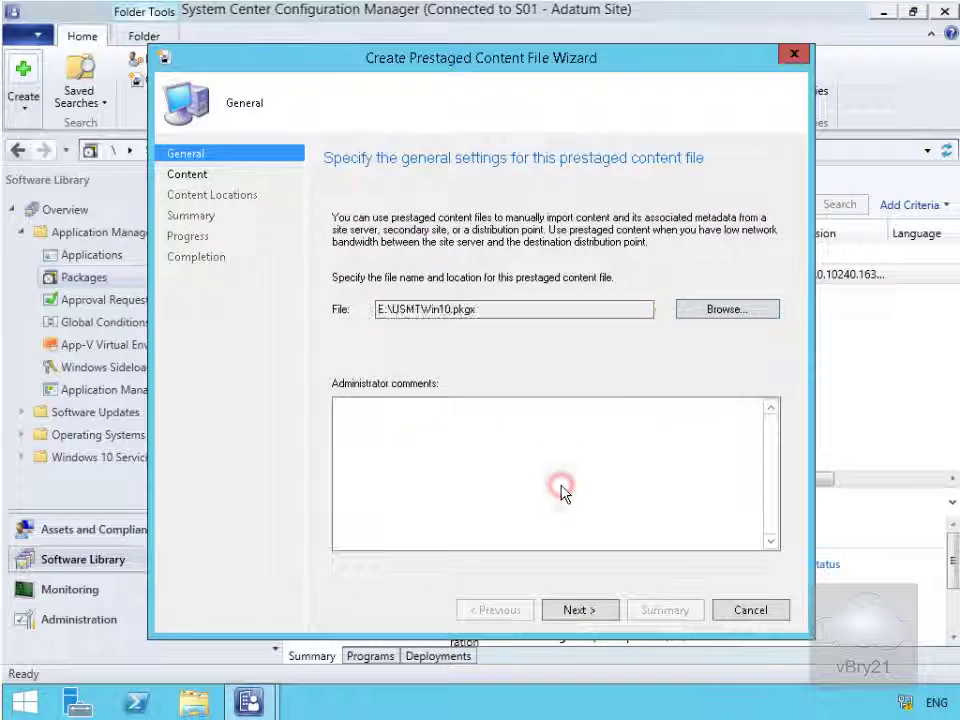
left_click(578, 610)
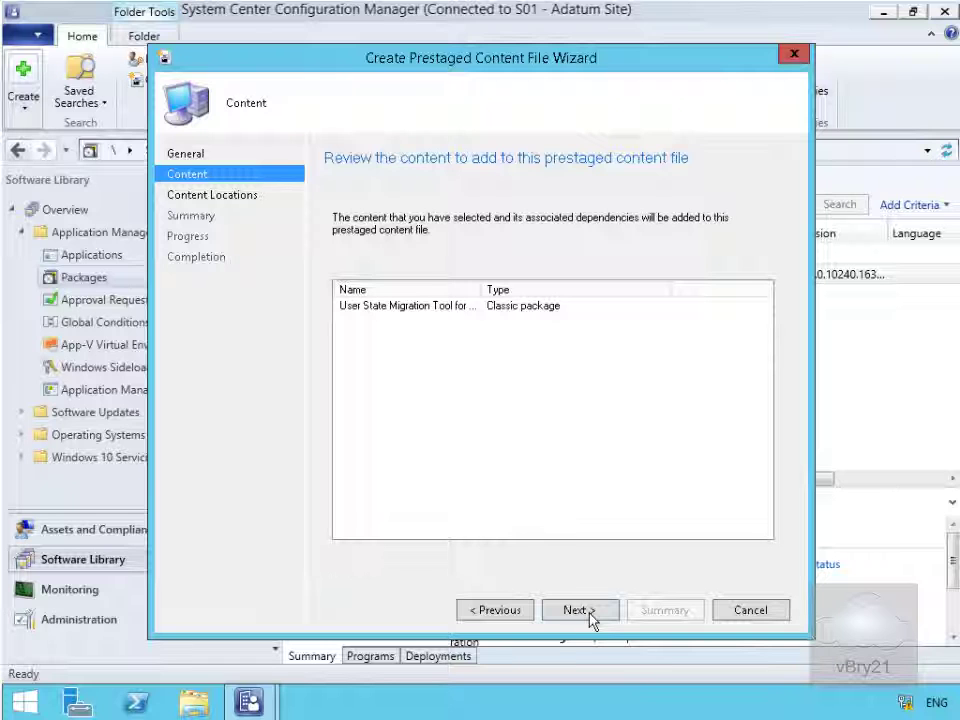
Accept the listed package content and add LON-CFG.ADATUM.COM as the source distribution point for the prestaged content file
left_click(589, 615)
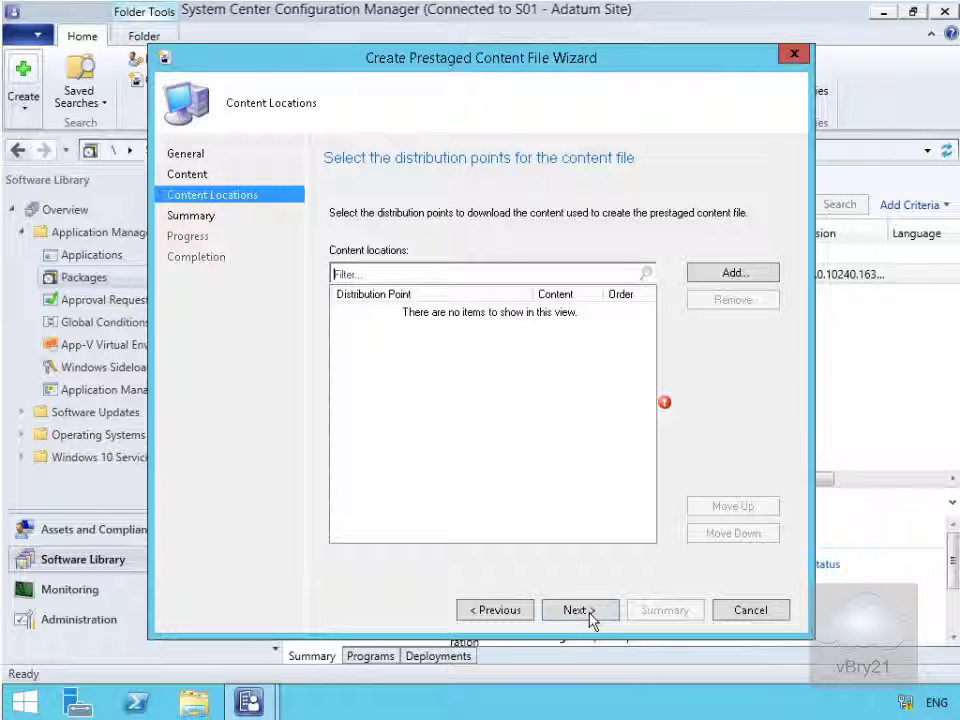
left_click(724, 271)
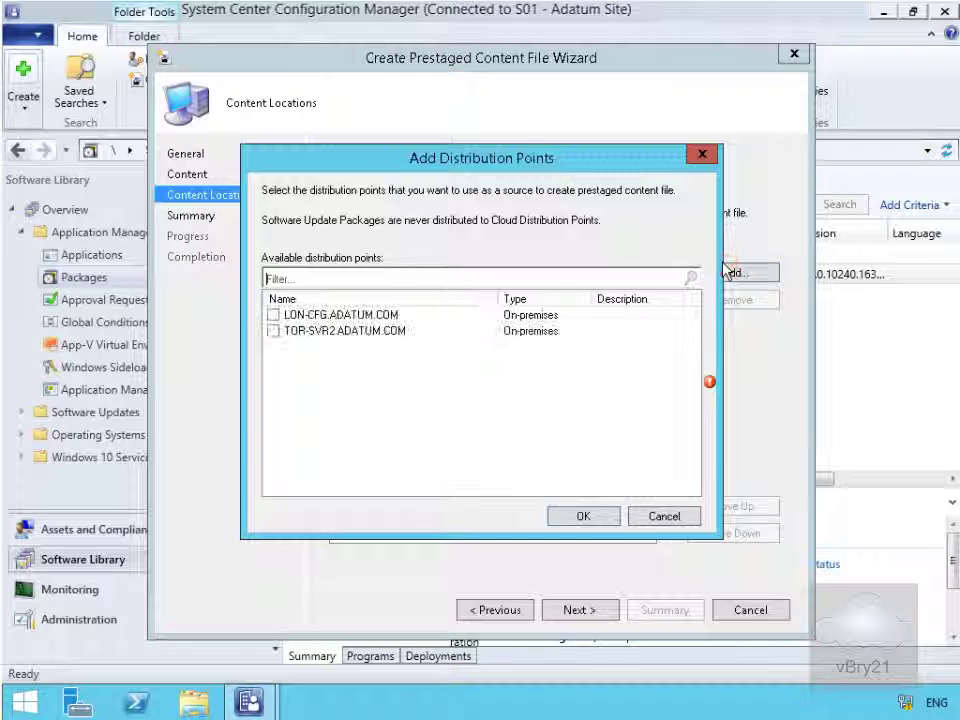
left_click(375, 316)
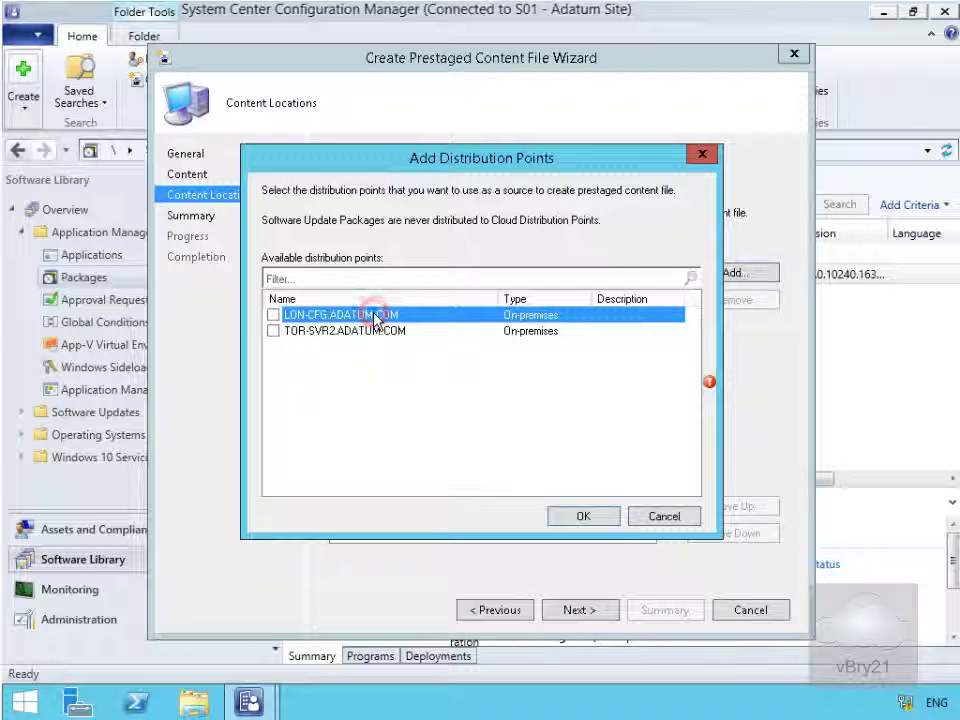
left_click(272, 316)
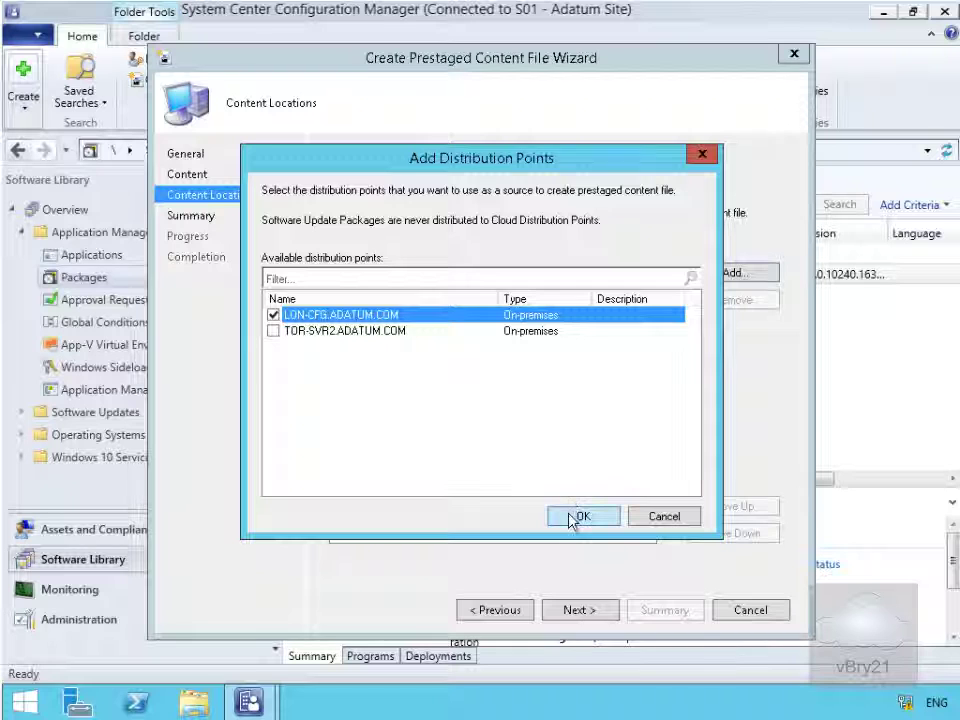
left_click(572, 517)
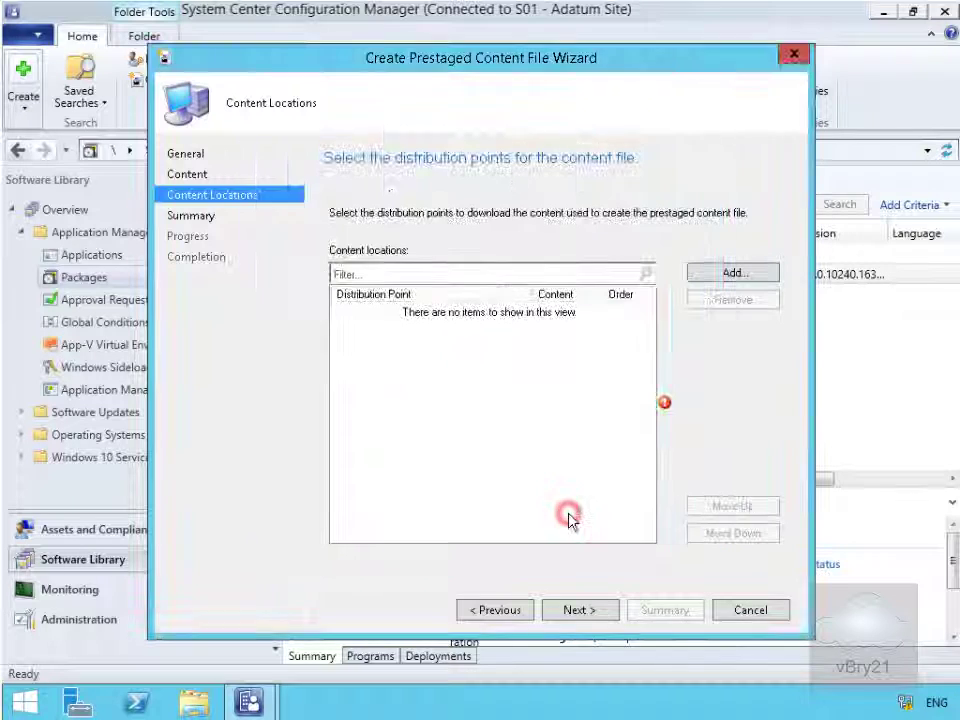
Confirm the summary settings, create the prestaged content file, and close the wizard
left_click(598, 612)
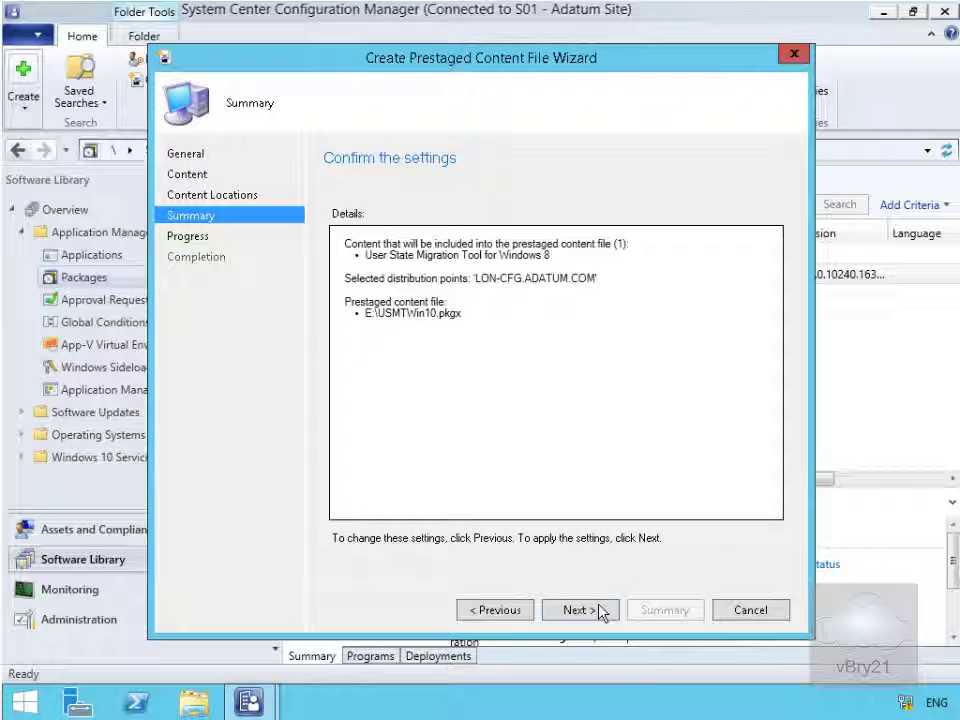
left_click(600, 612)
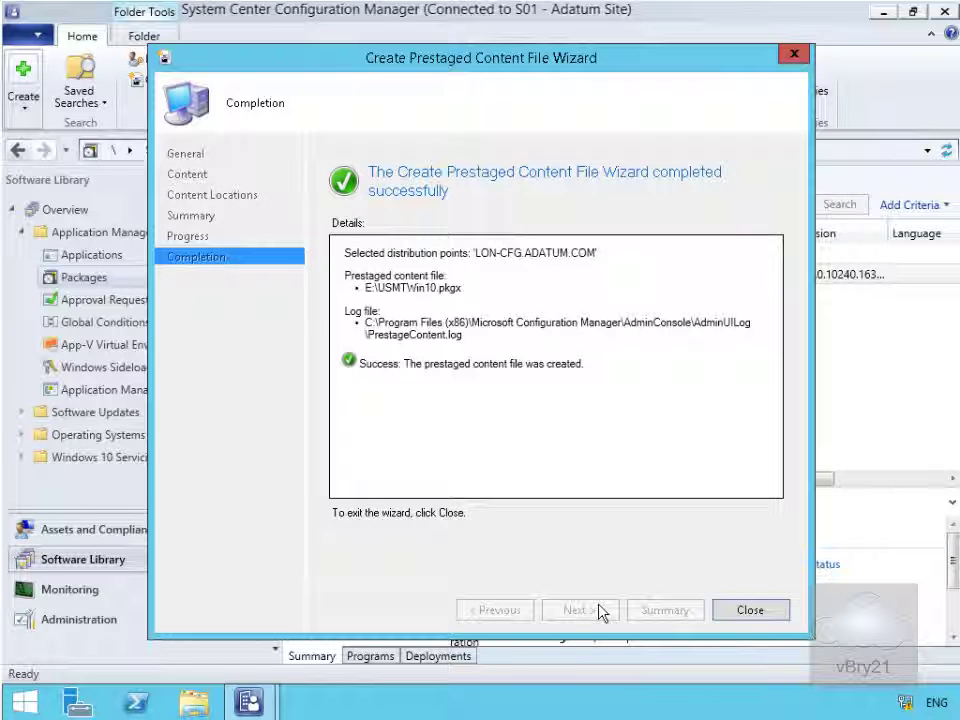
left_click(731, 614)
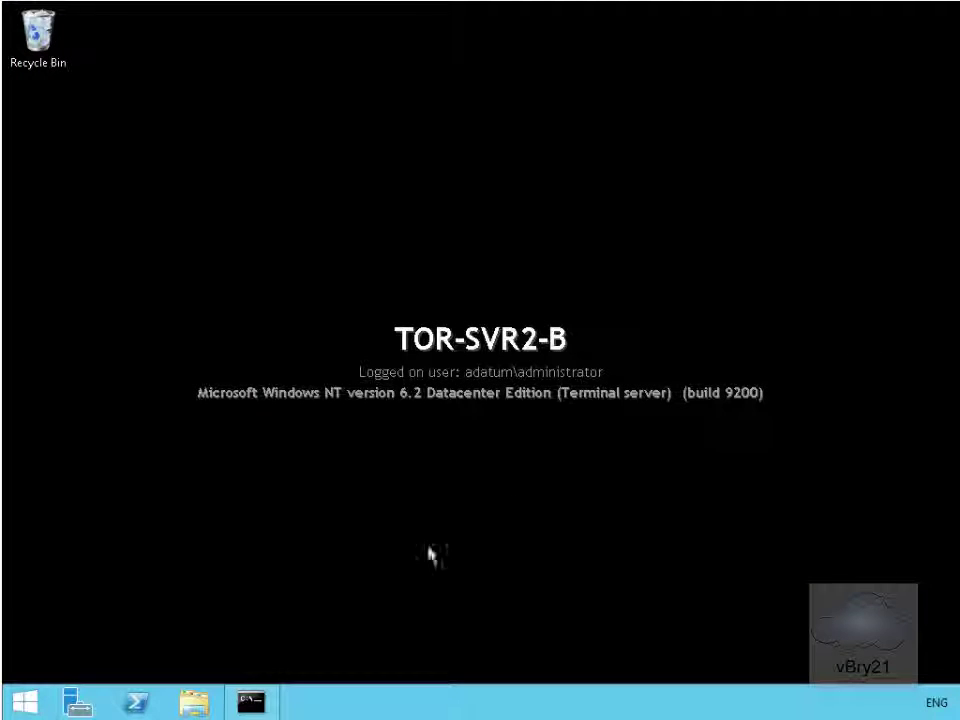
Switch to File Explorer on the TOR-SVR2 server and open the network share \\lon-cfg\e$
left_click(196, 703)
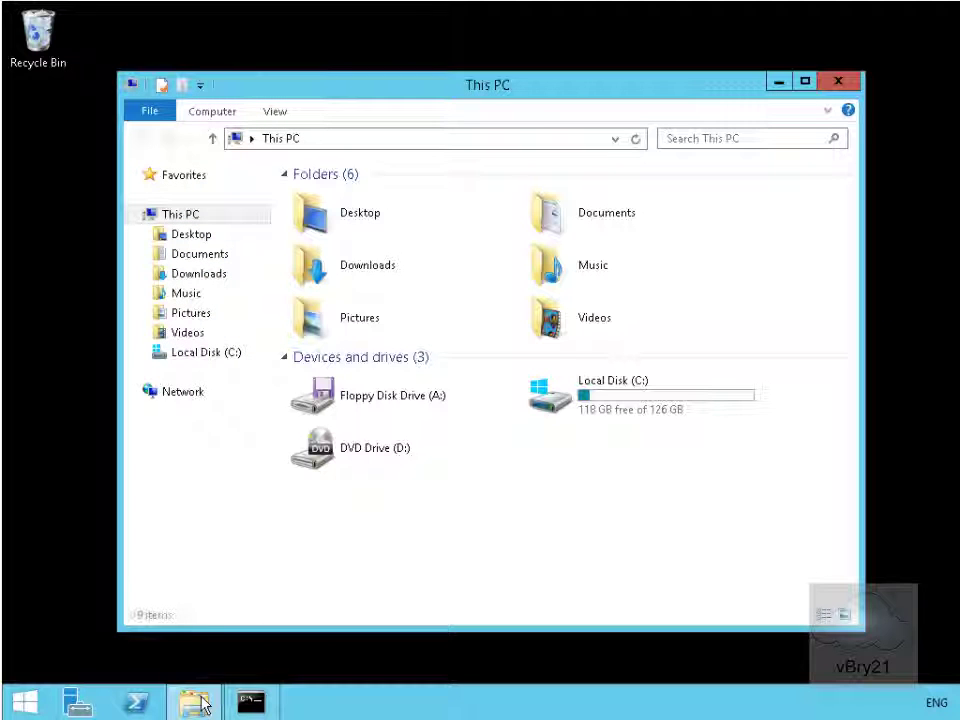
left_click(326, 140)
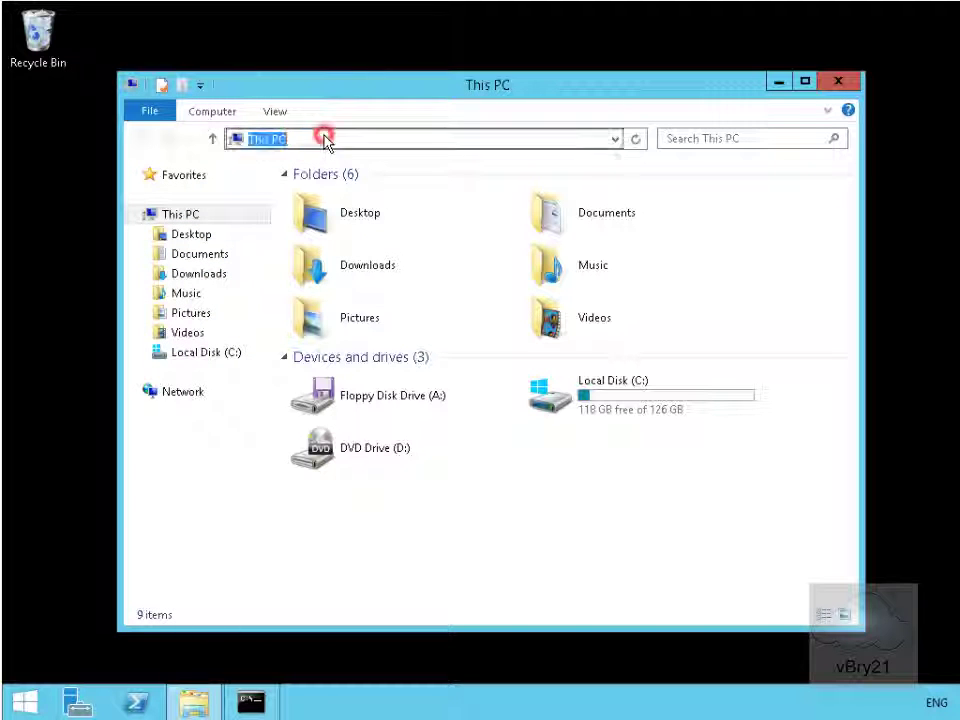
type("e")
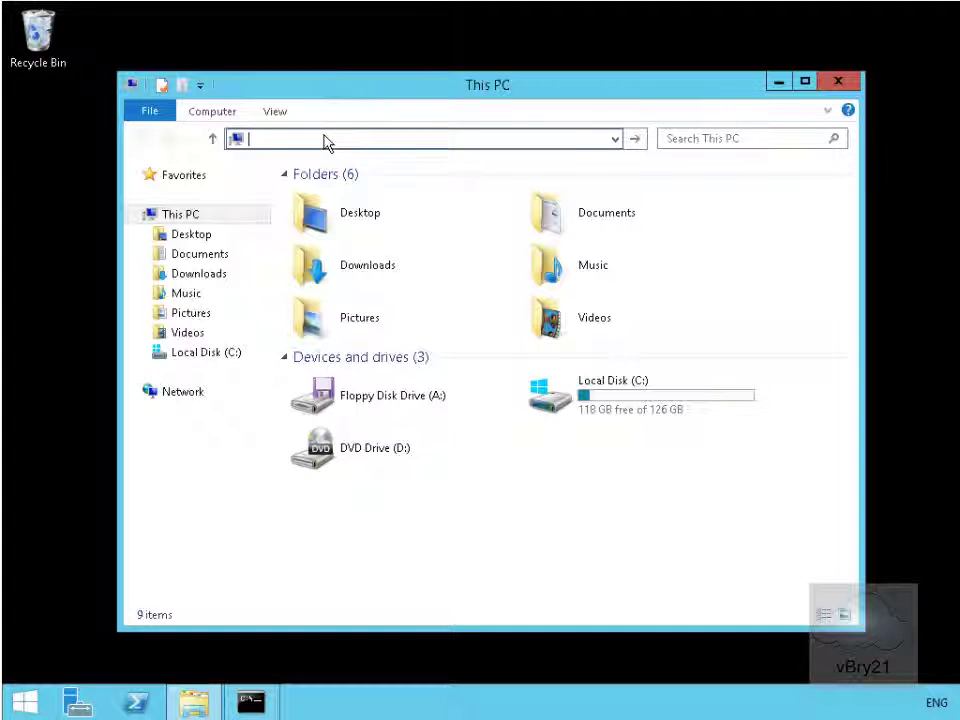
type("\\\\")
key("Down")
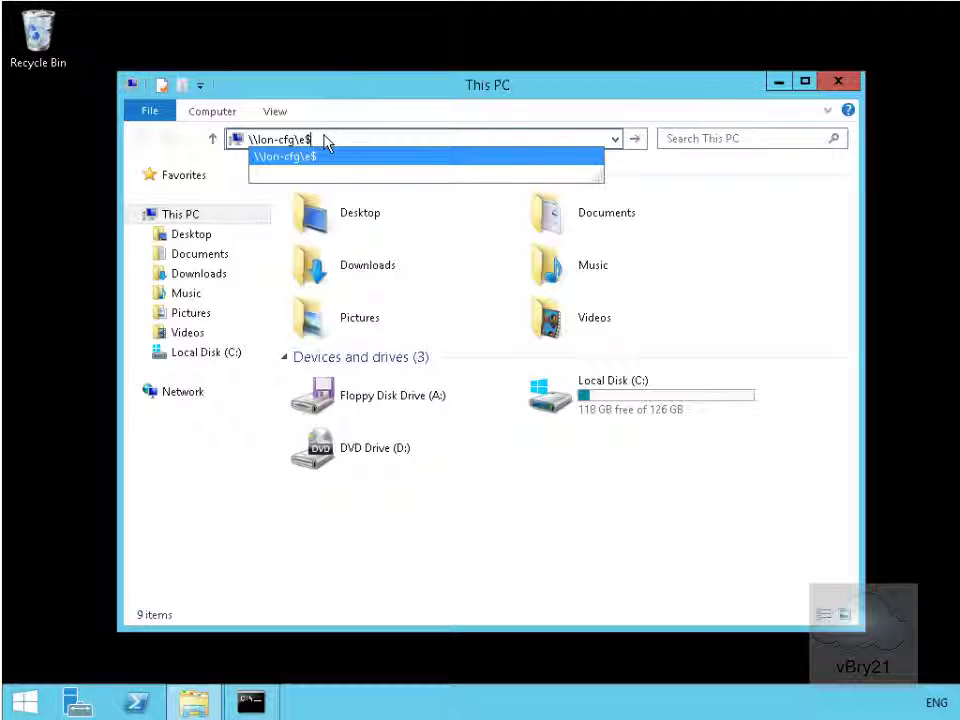
key("Return")
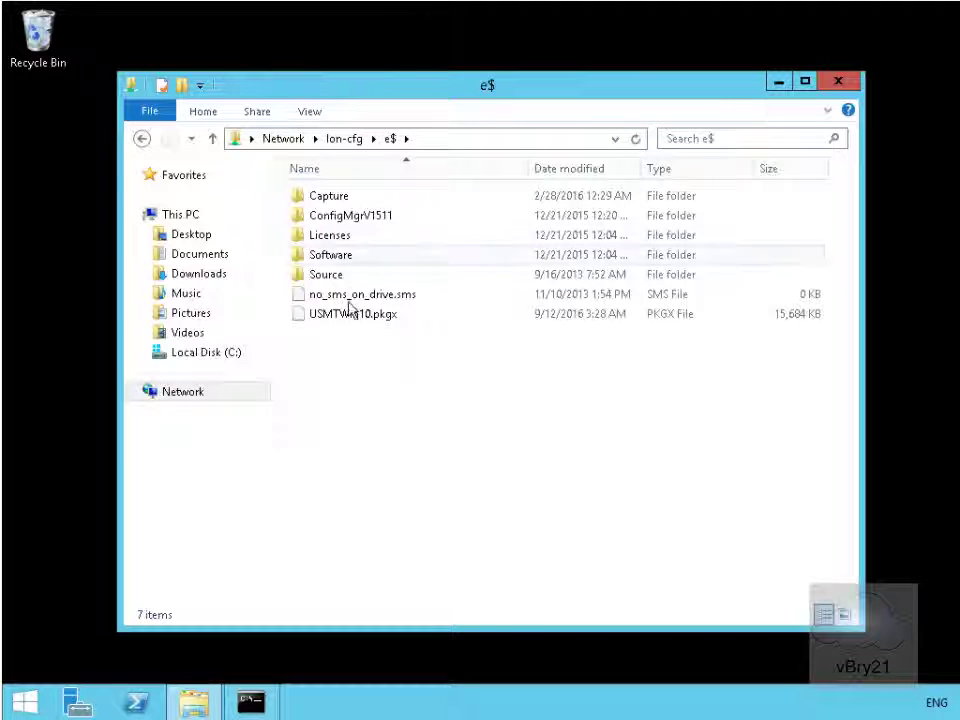
Copy USMTWin10.pkgx from the share to the root of the server's Local Disk (C:)
left_click(346, 317)
right_click(350, 322)
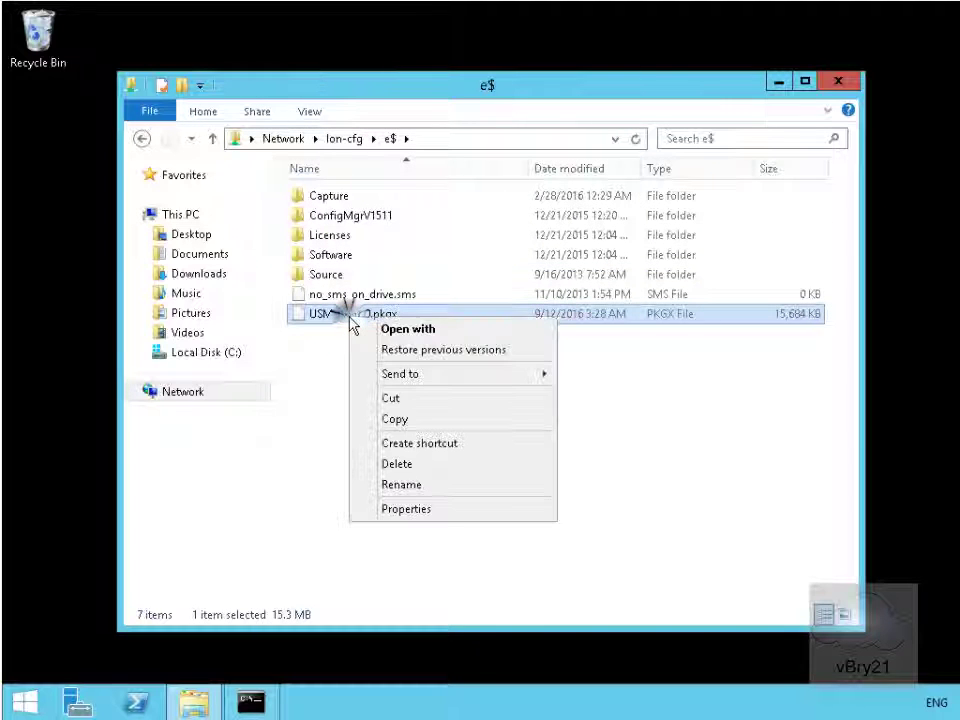
left_click(398, 420)
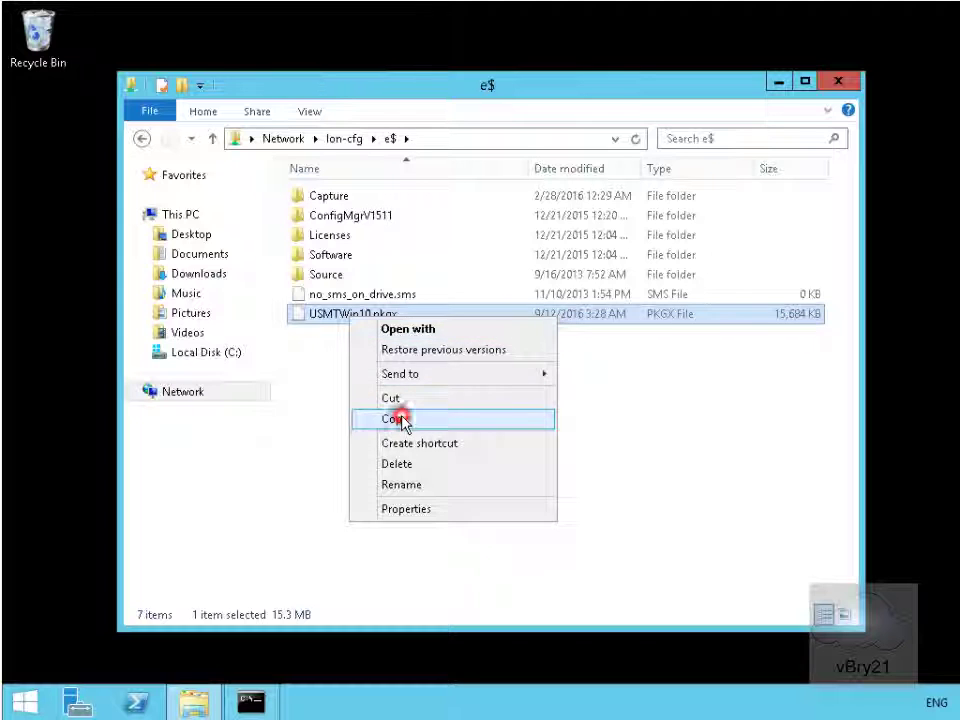
left_click(209, 357)
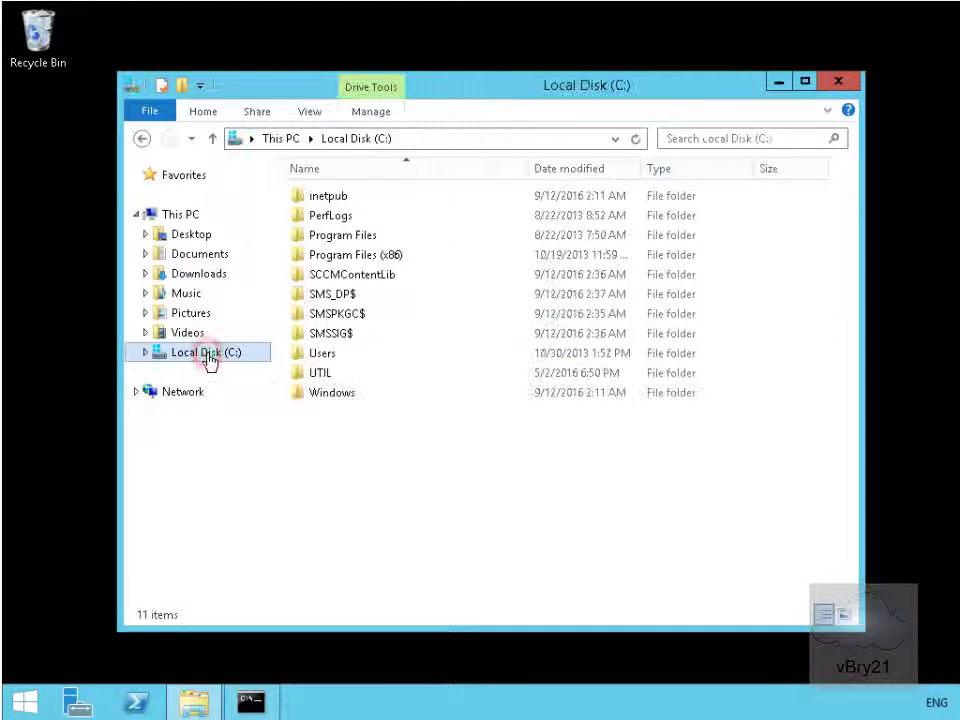
right_click(360, 462)
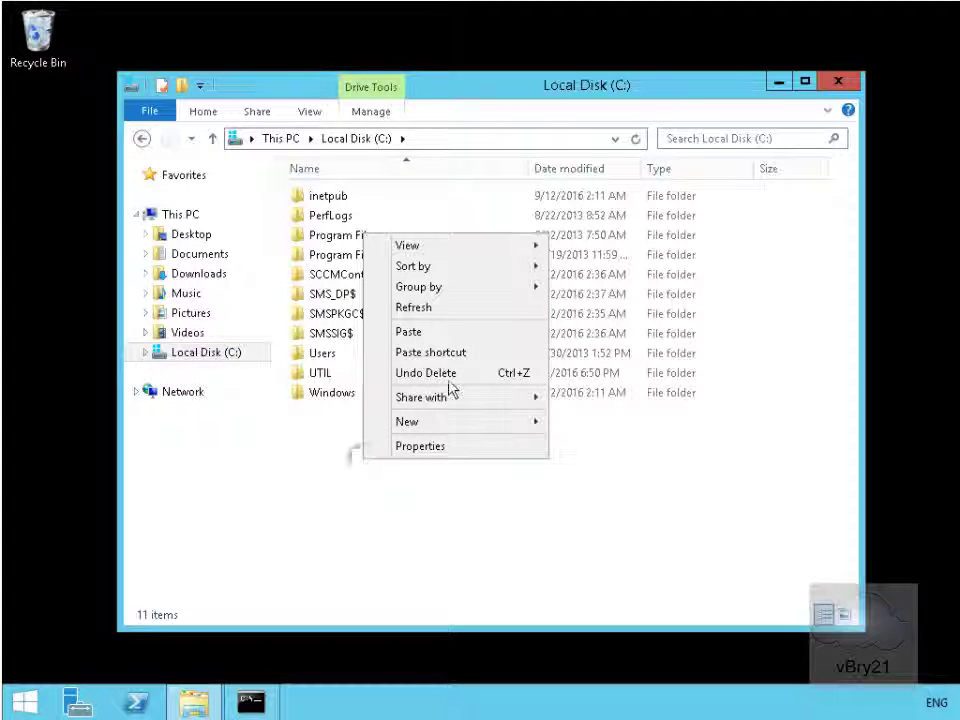
left_click(435, 332)
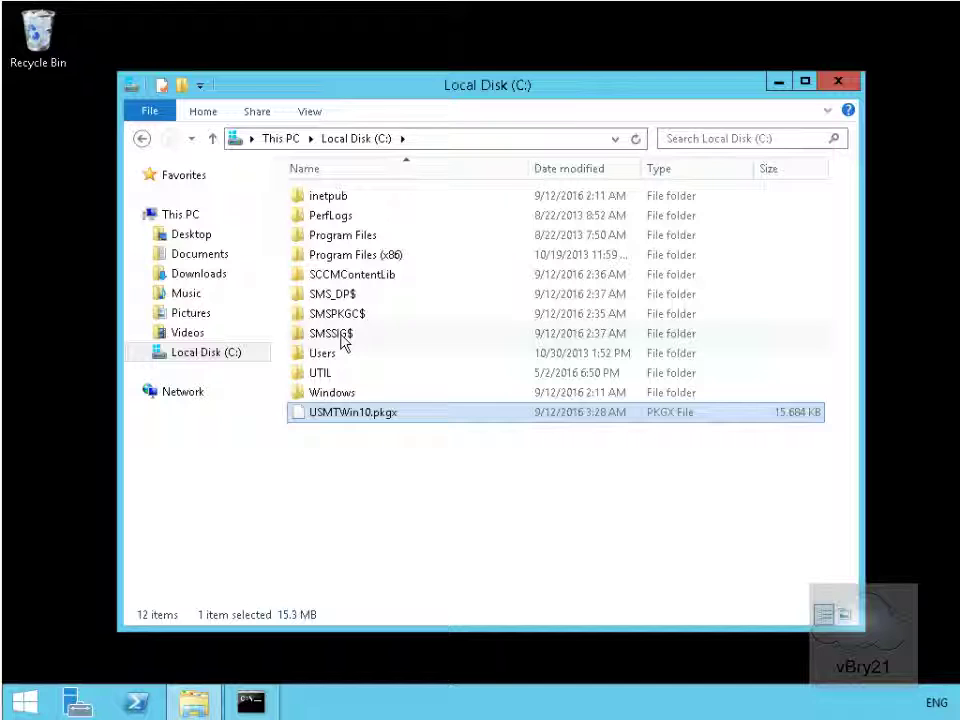
Switch to Command Prompt and run extractContent.exe /P:C:\USMTWin10.pkgx /S from c:\SMS_DP$\sms\Tools
left_click(250, 704)
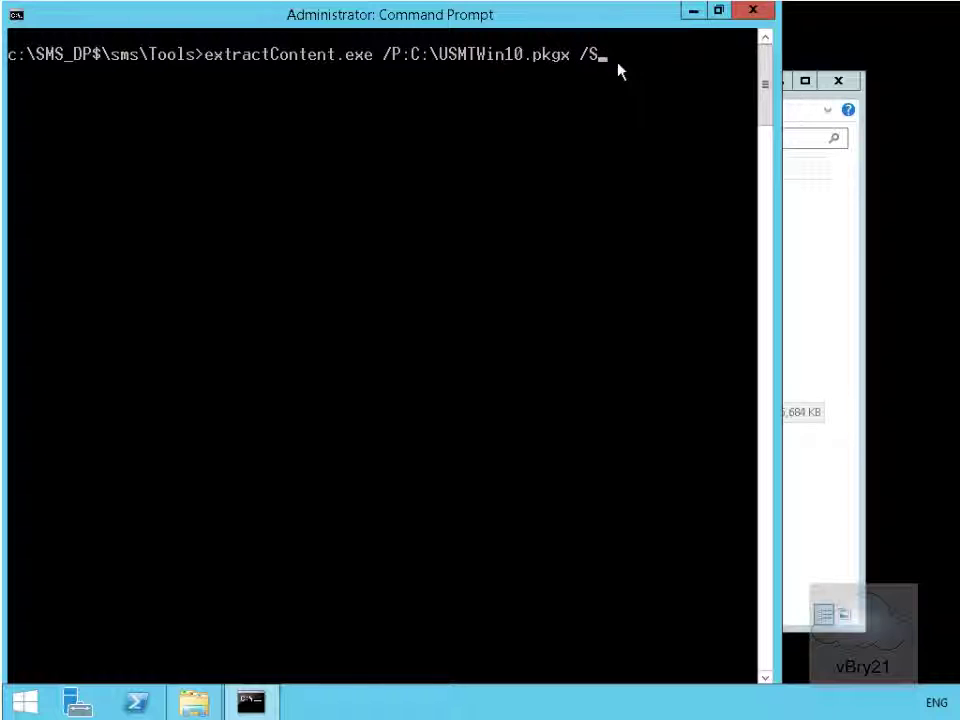
key("Return")
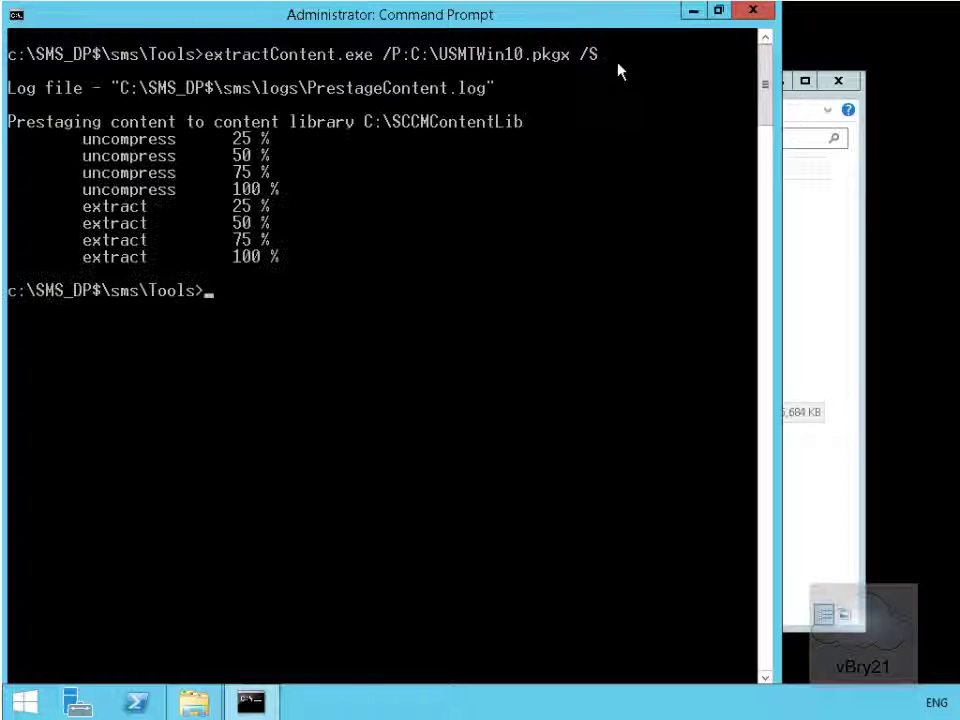